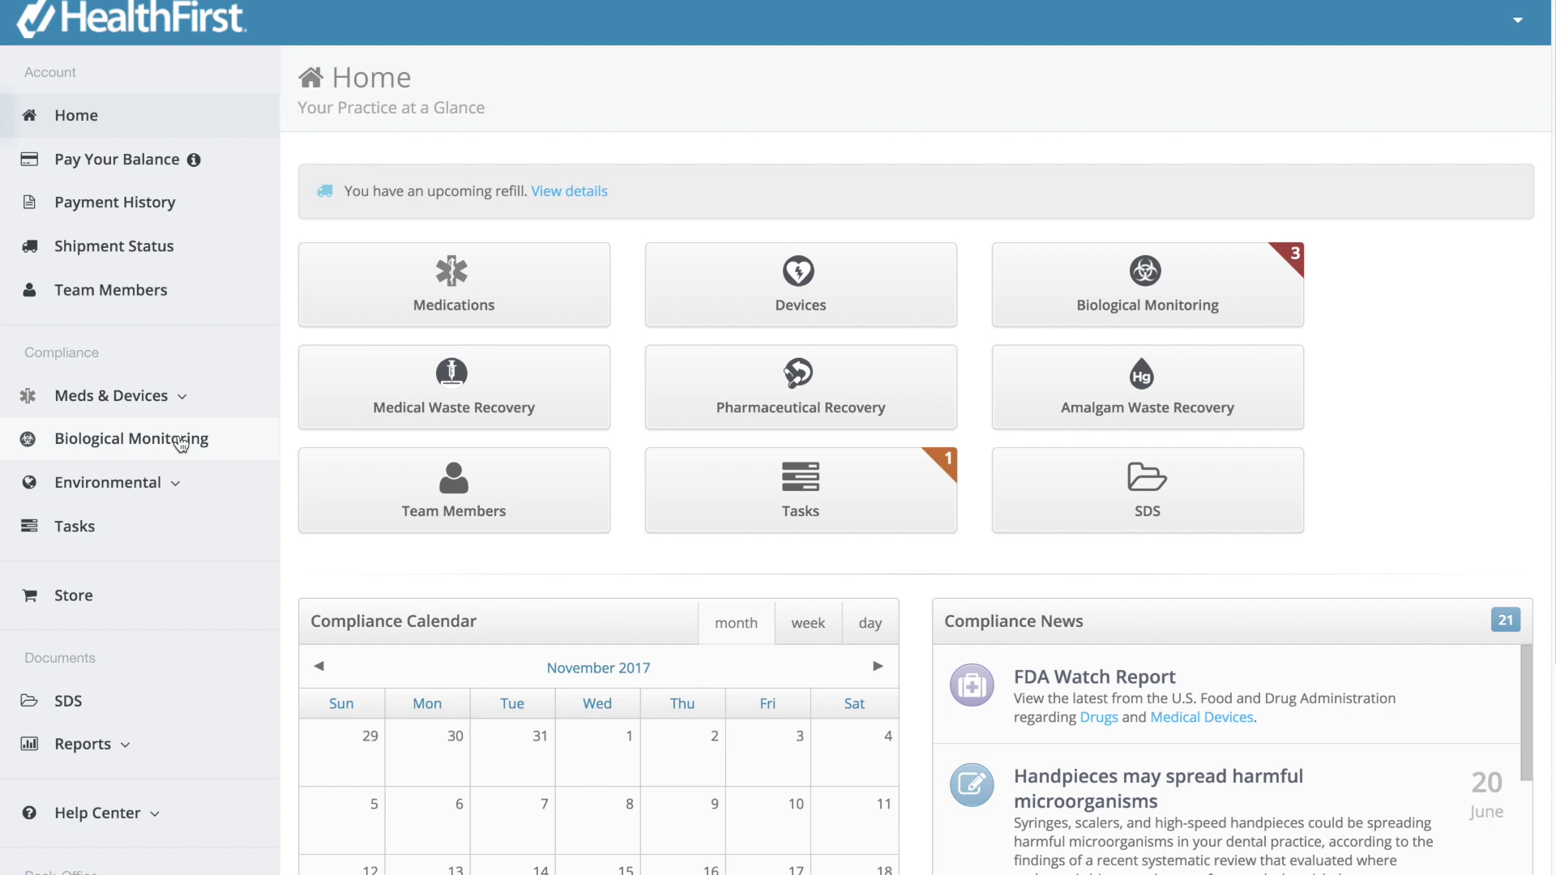
Go to the Biological Monitoring page from the left sidebar.
{"action": "left_click", "coordinate": [178, 437]}
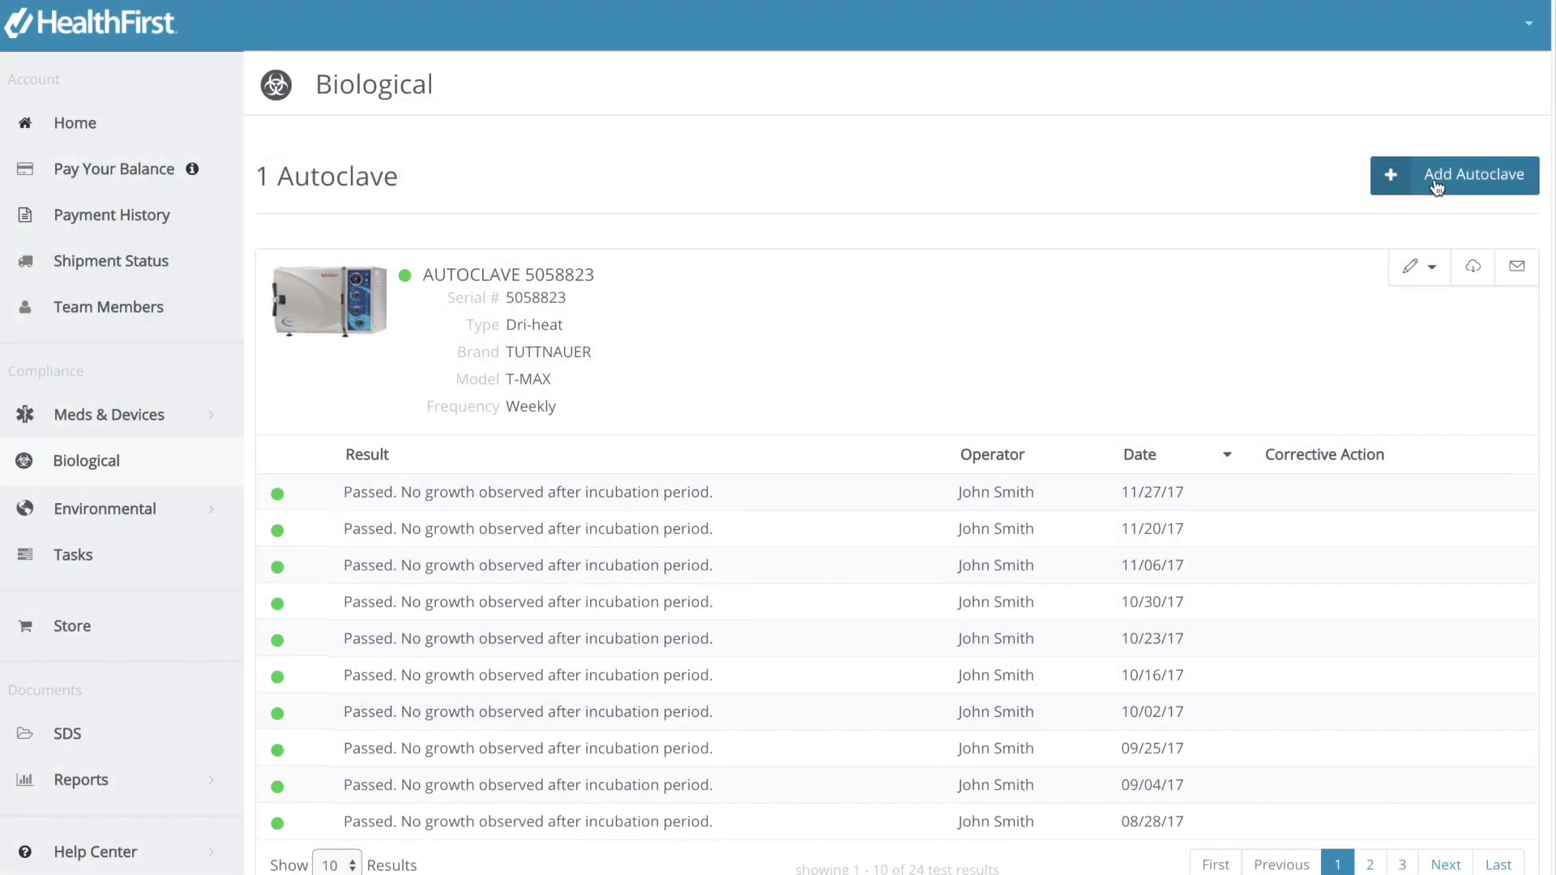
{"action": "left_click", "coordinate": [1442, 177]}
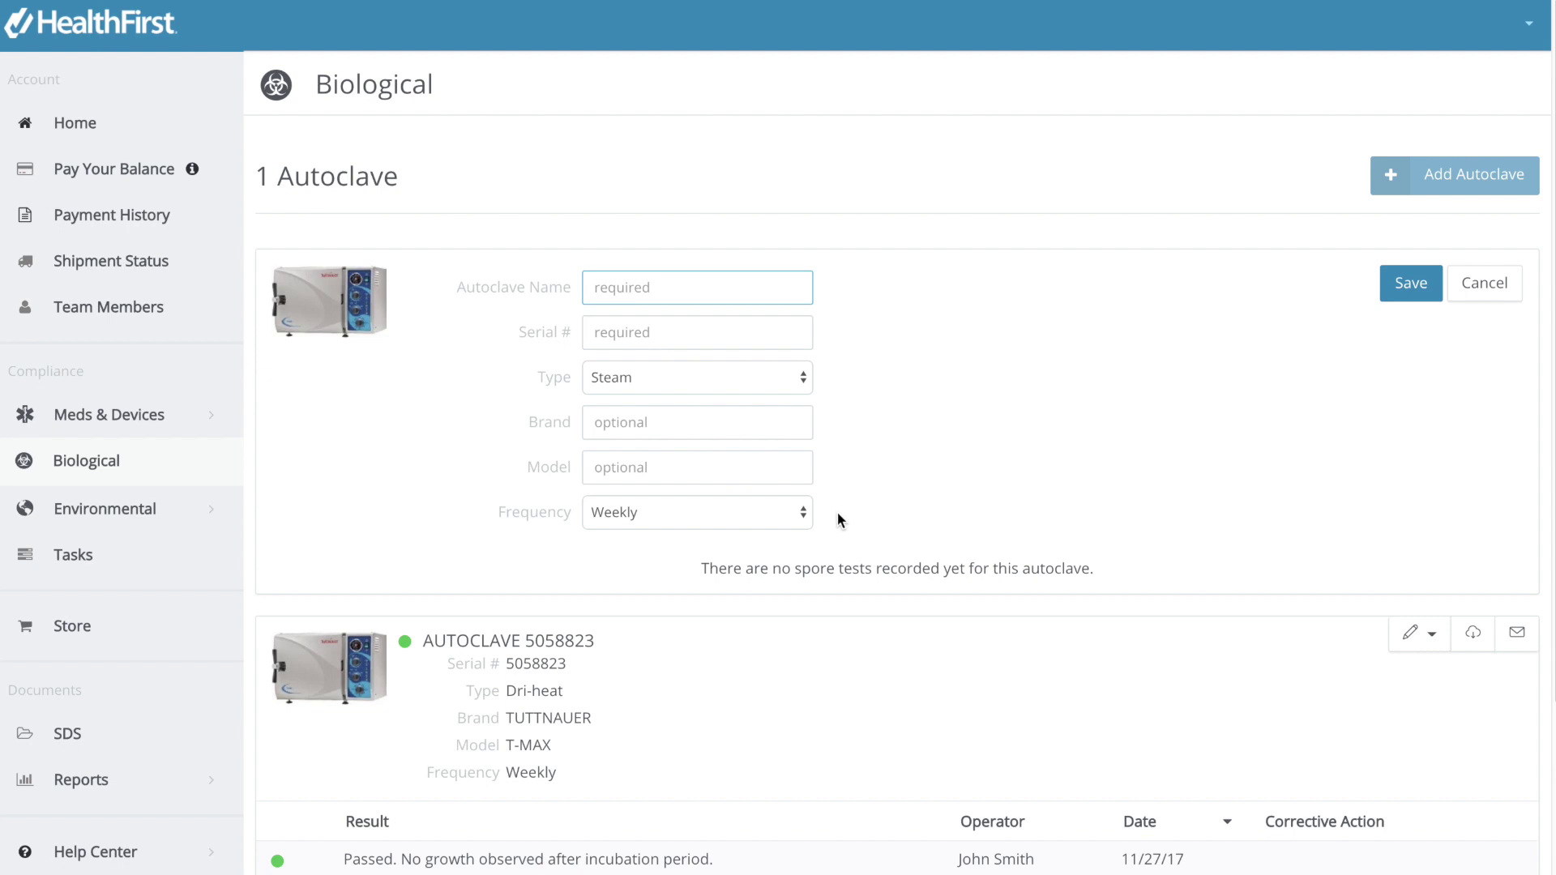
{"action": "left_click", "coordinate": [1411, 289]}
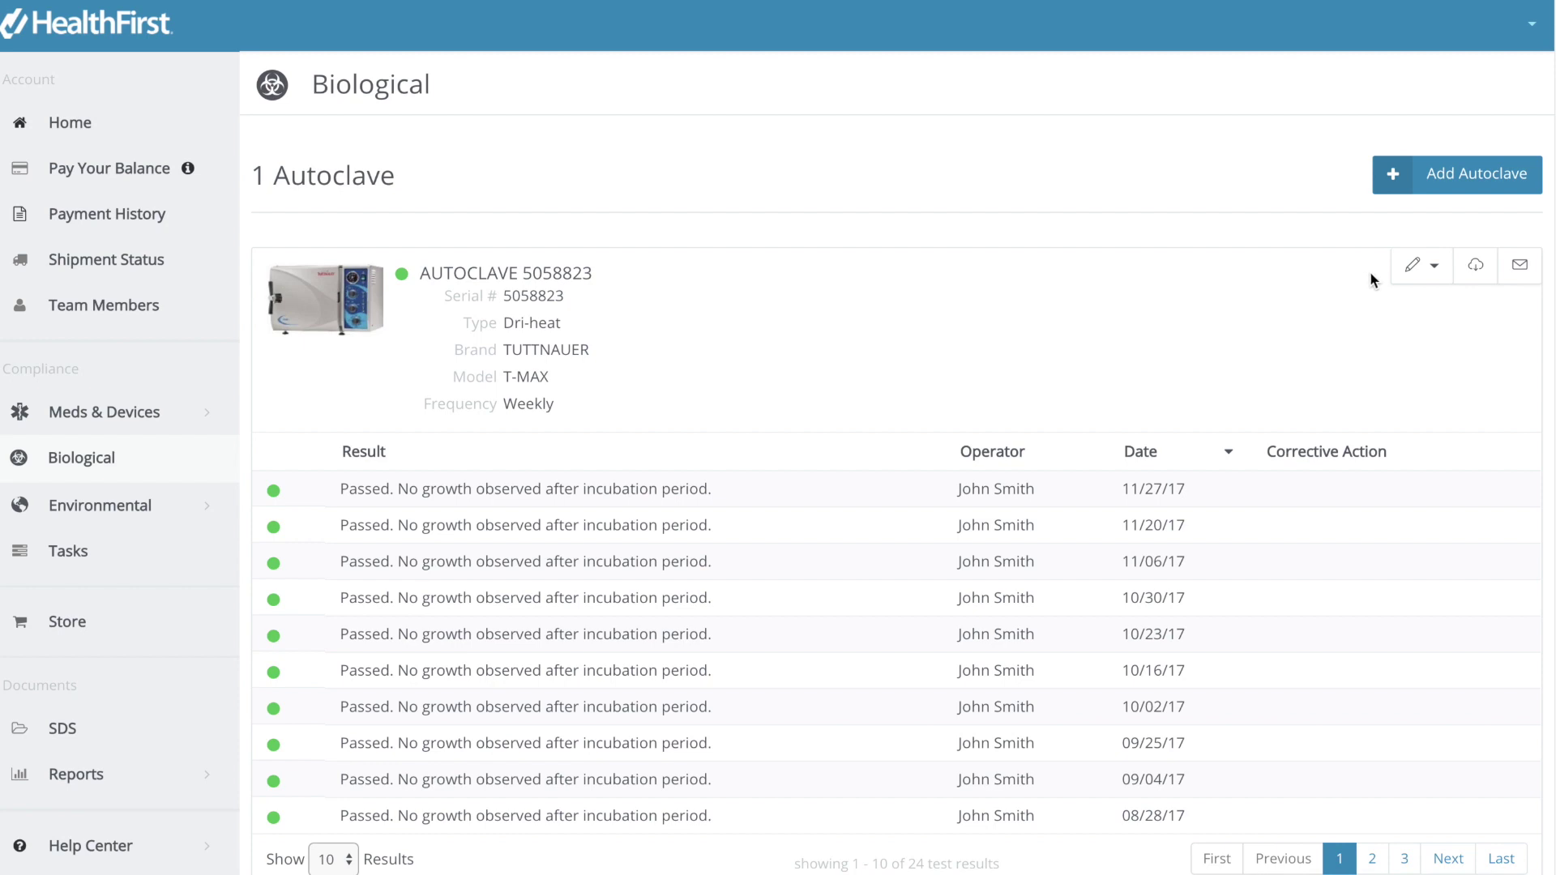
Add and save a daily Monday–Friday autoclave task starting 12/8/17 with overdue notices.
{"action": "left_click", "coordinate": [1435, 267]}
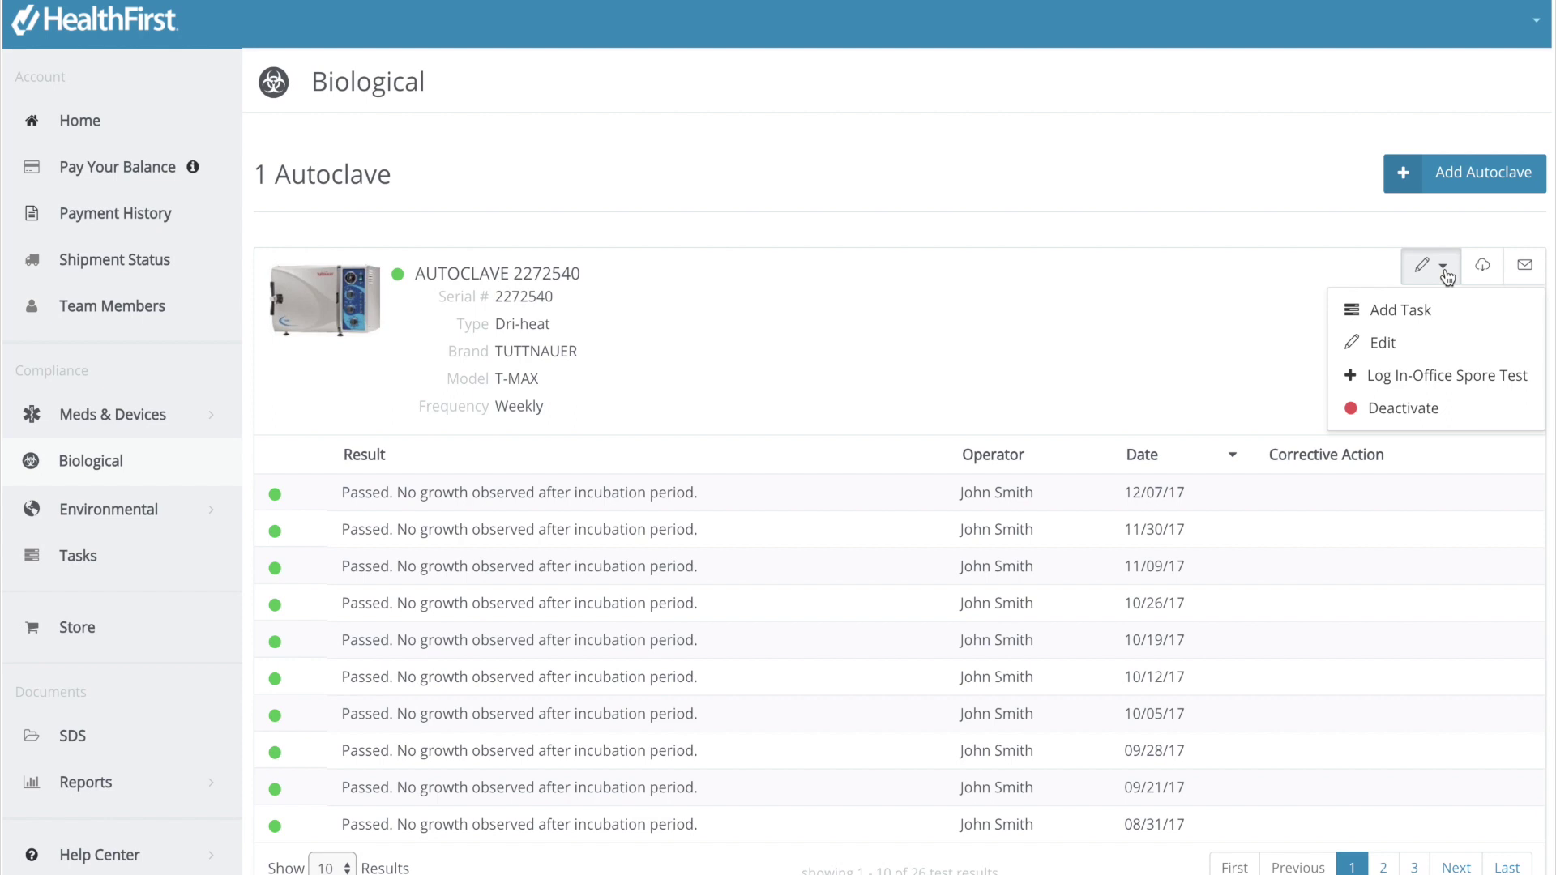
{"action": "left_click", "coordinate": [1411, 312]}
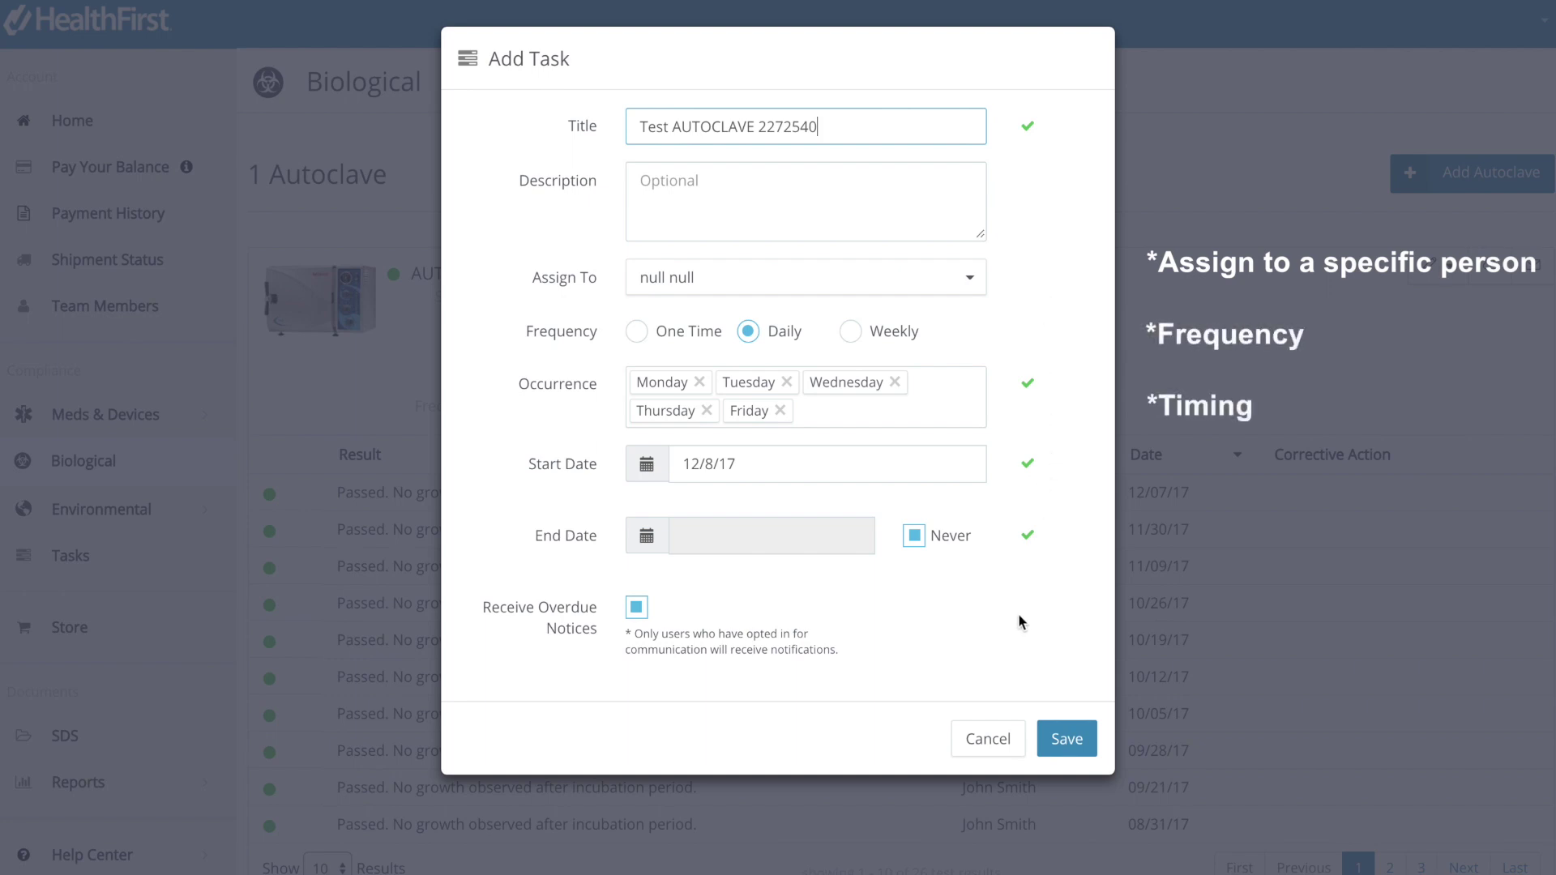
{"action": "left_click", "coordinate": [1065, 740]}
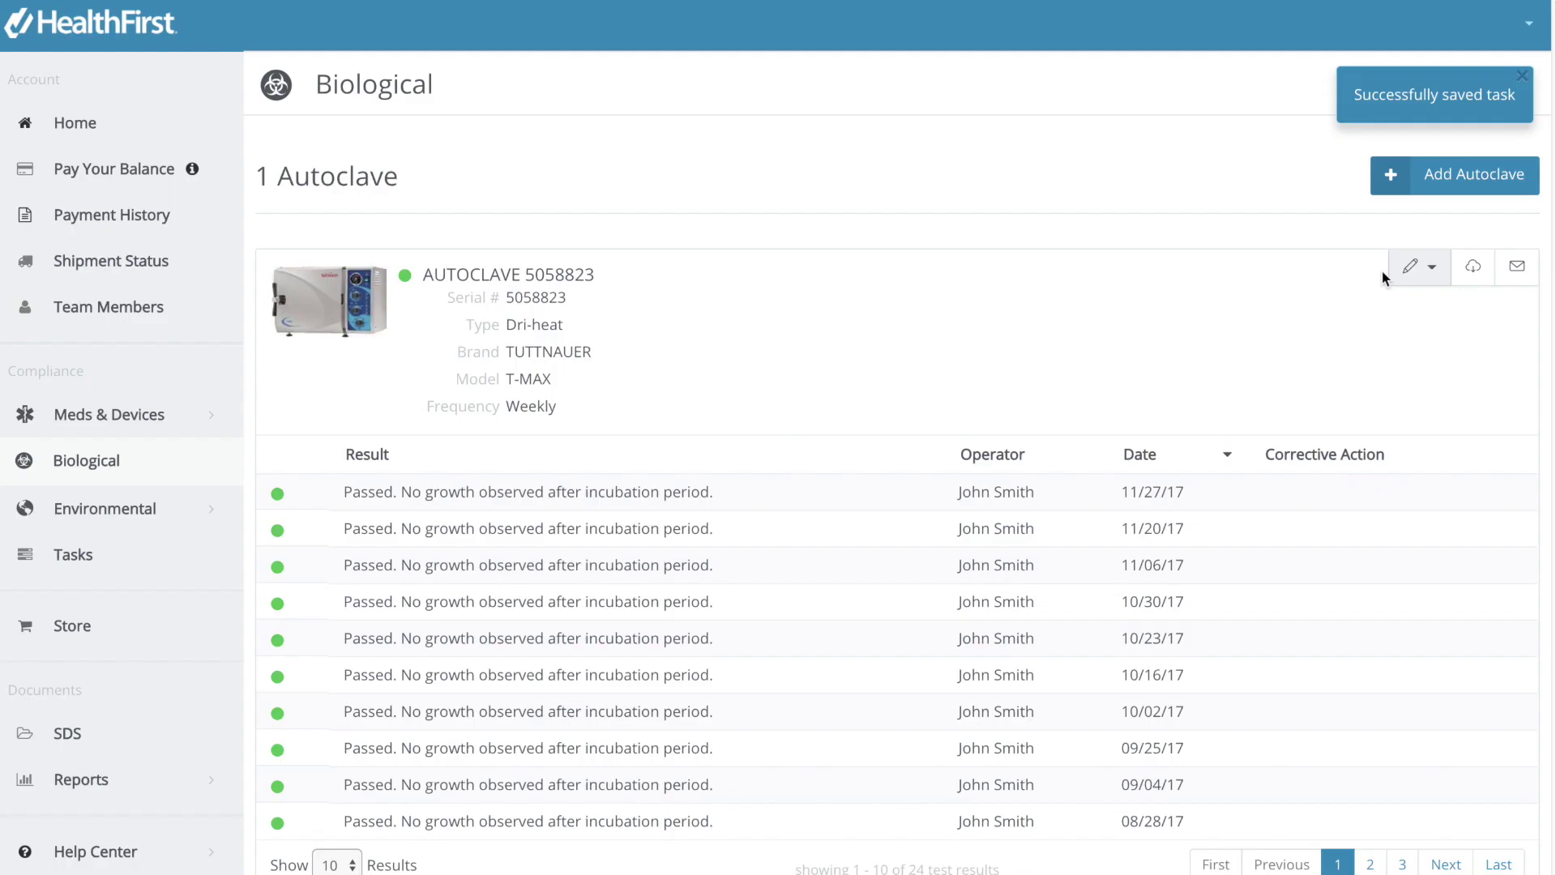
{"action": "left_click", "coordinate": [1434, 271]}
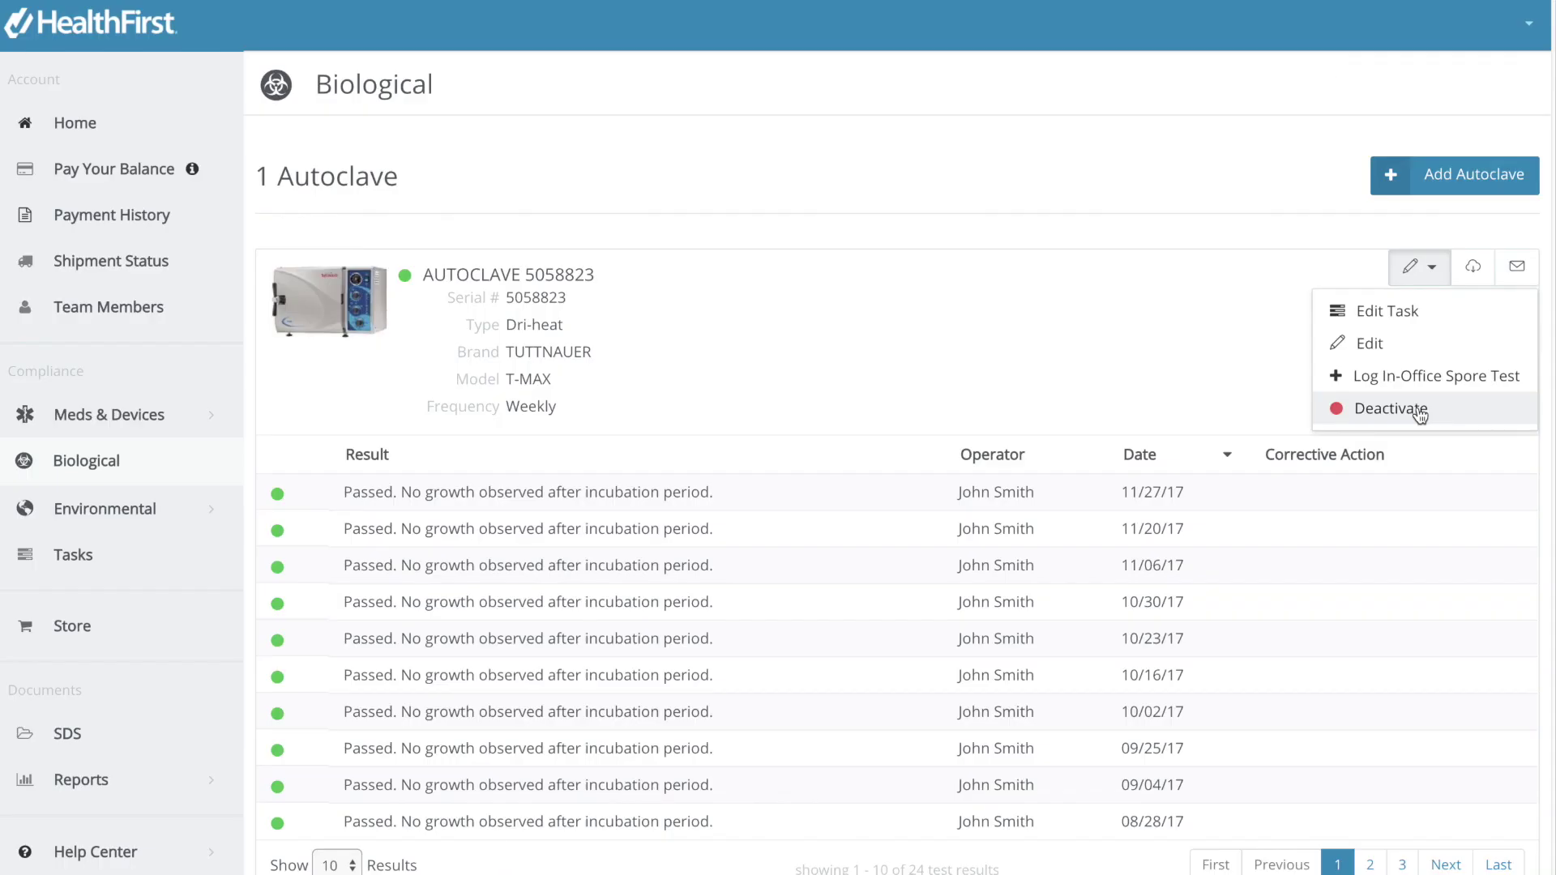
{"action": "left_click", "coordinate": [1436, 280]}
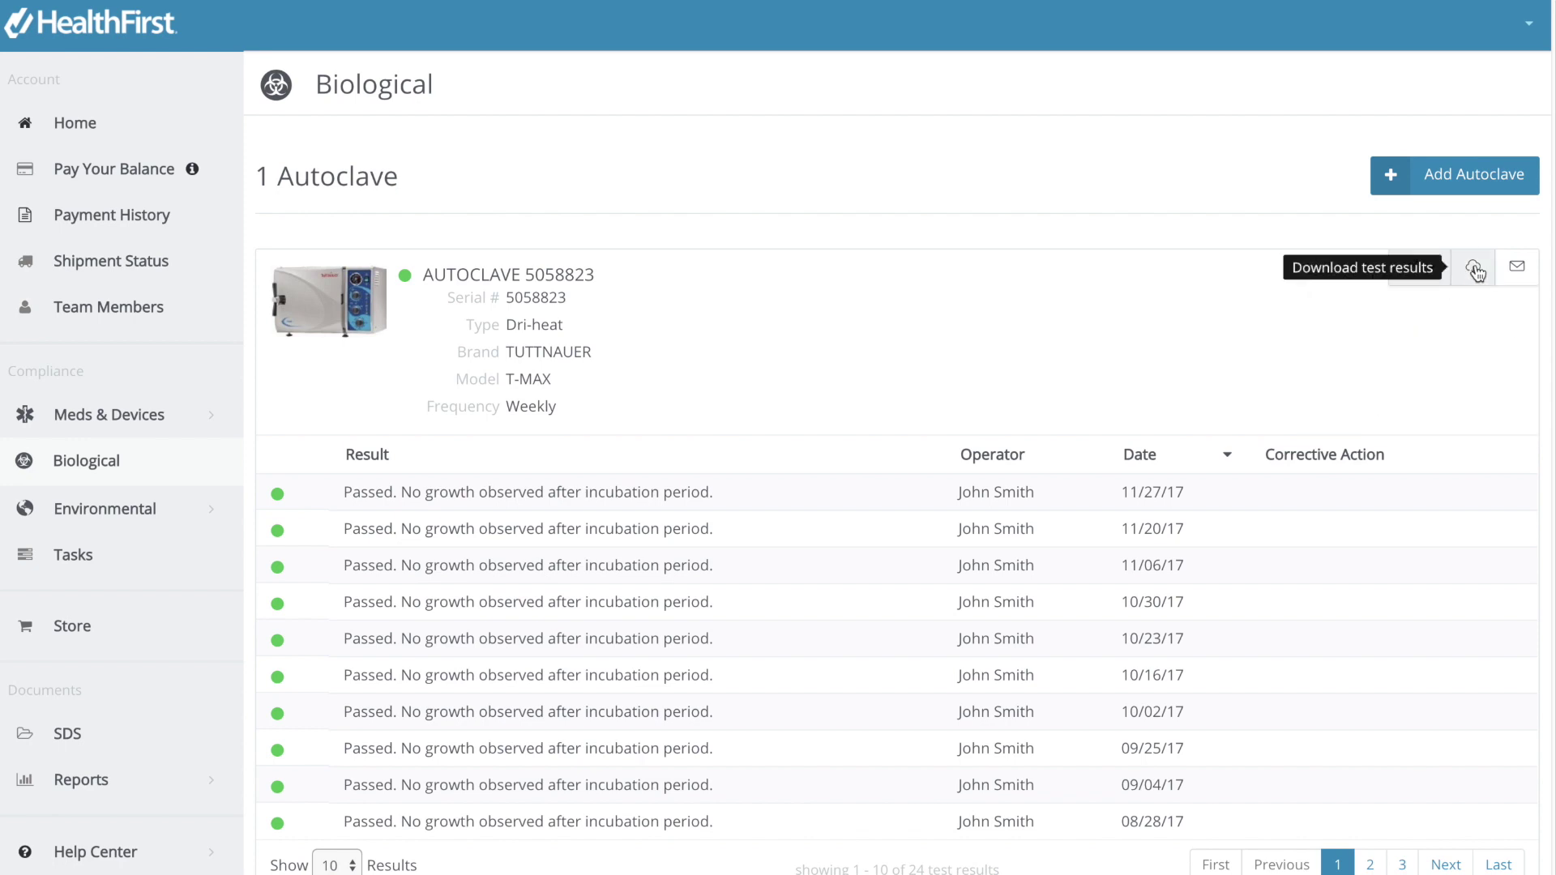
{"action": "left_click", "coordinate": [1476, 270]}
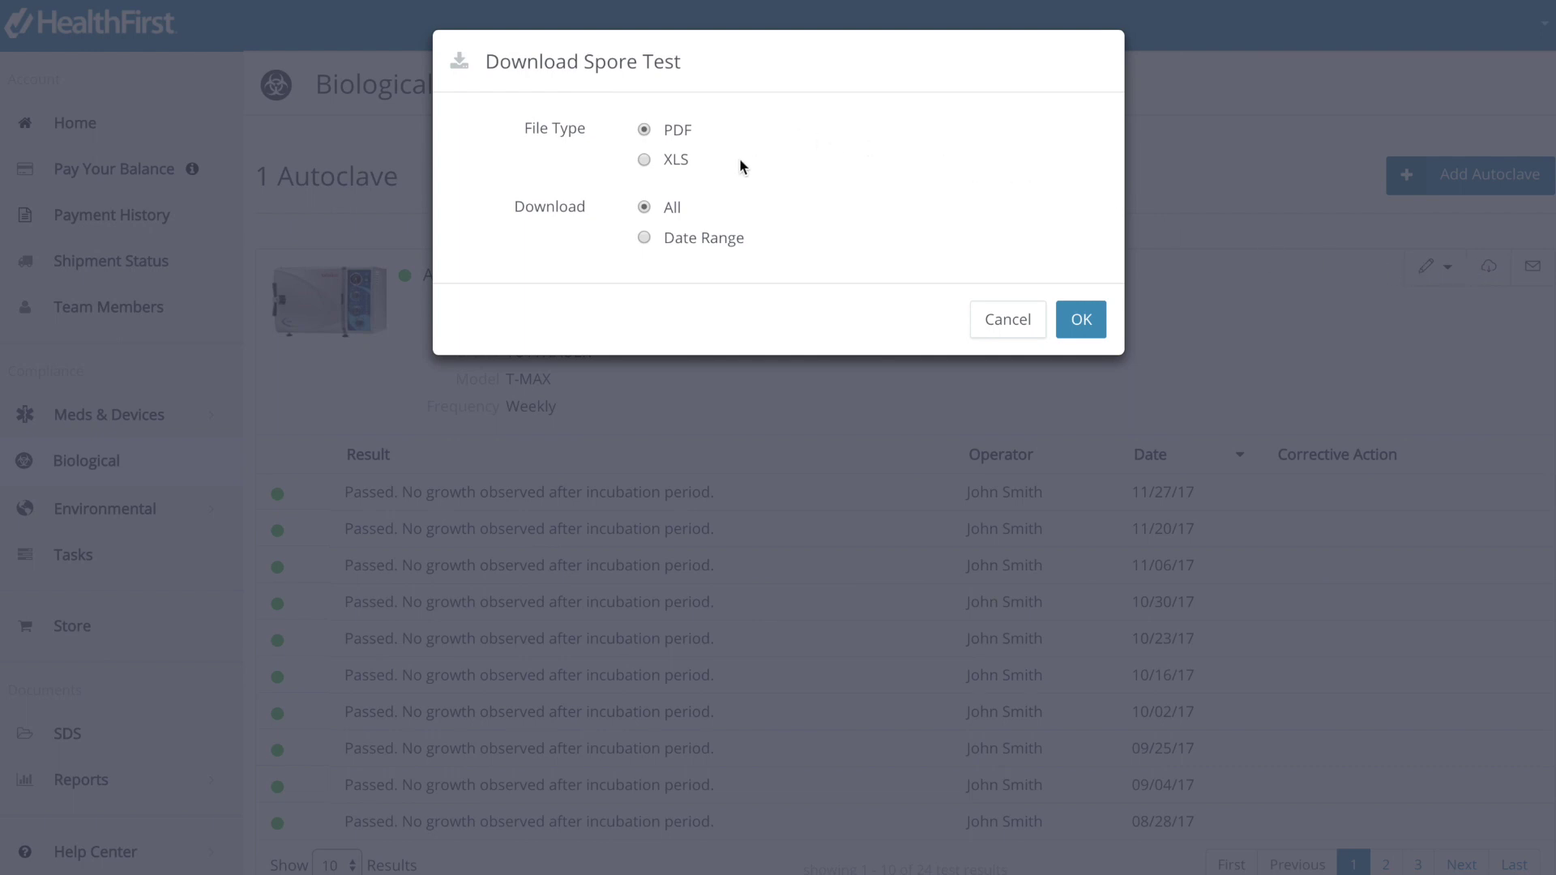
Download all spore test results for the autoclave as a PDF.
{"action": "left_click", "coordinate": [1080, 320]}
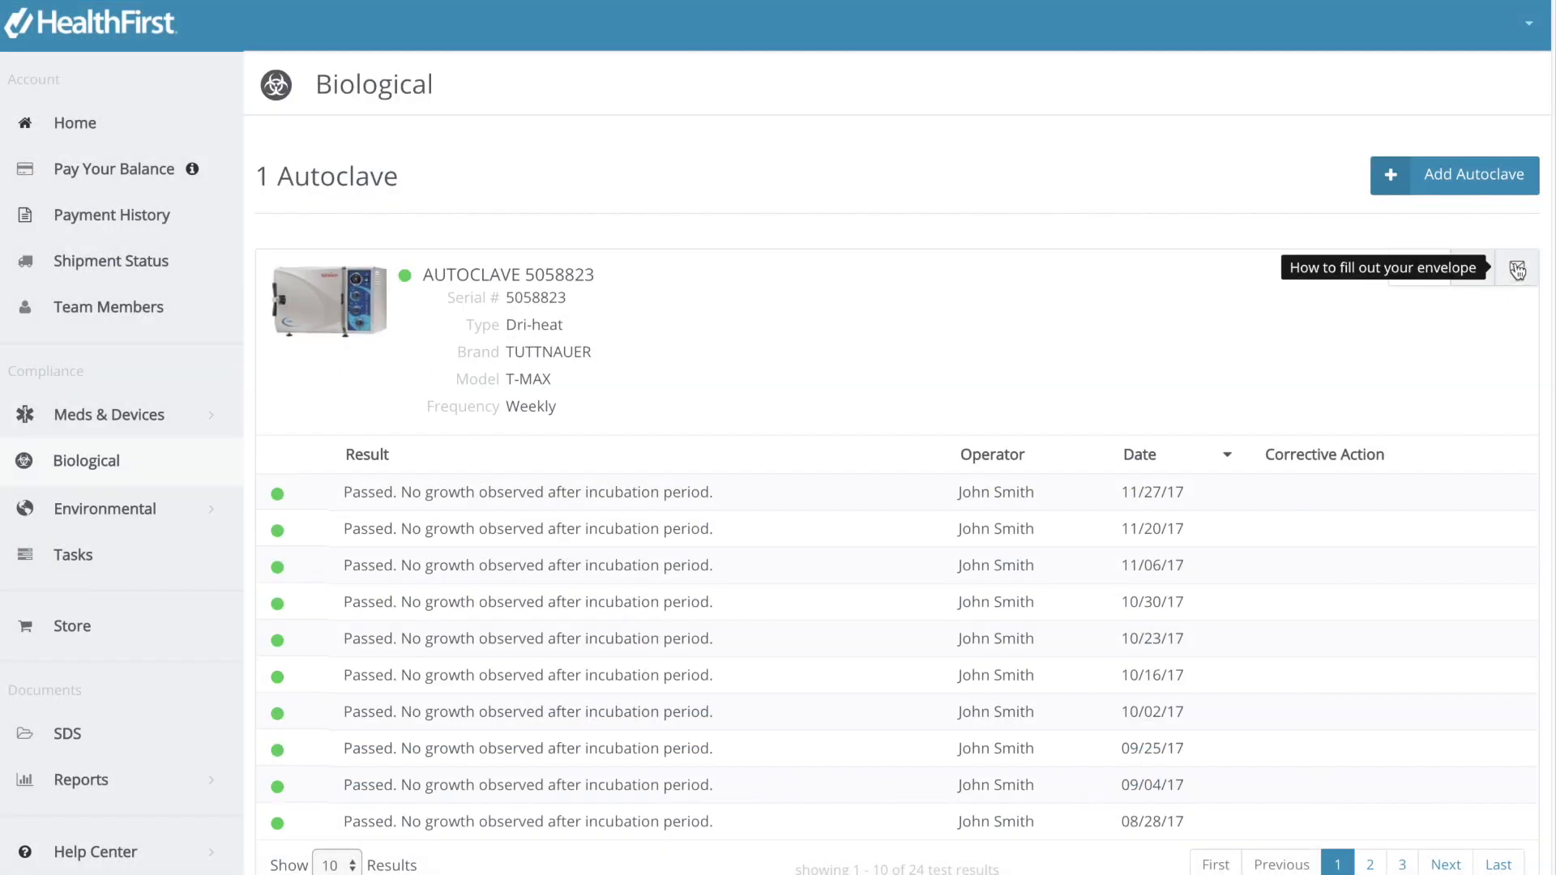
{"action": "left_click", "coordinate": [1517, 271]}
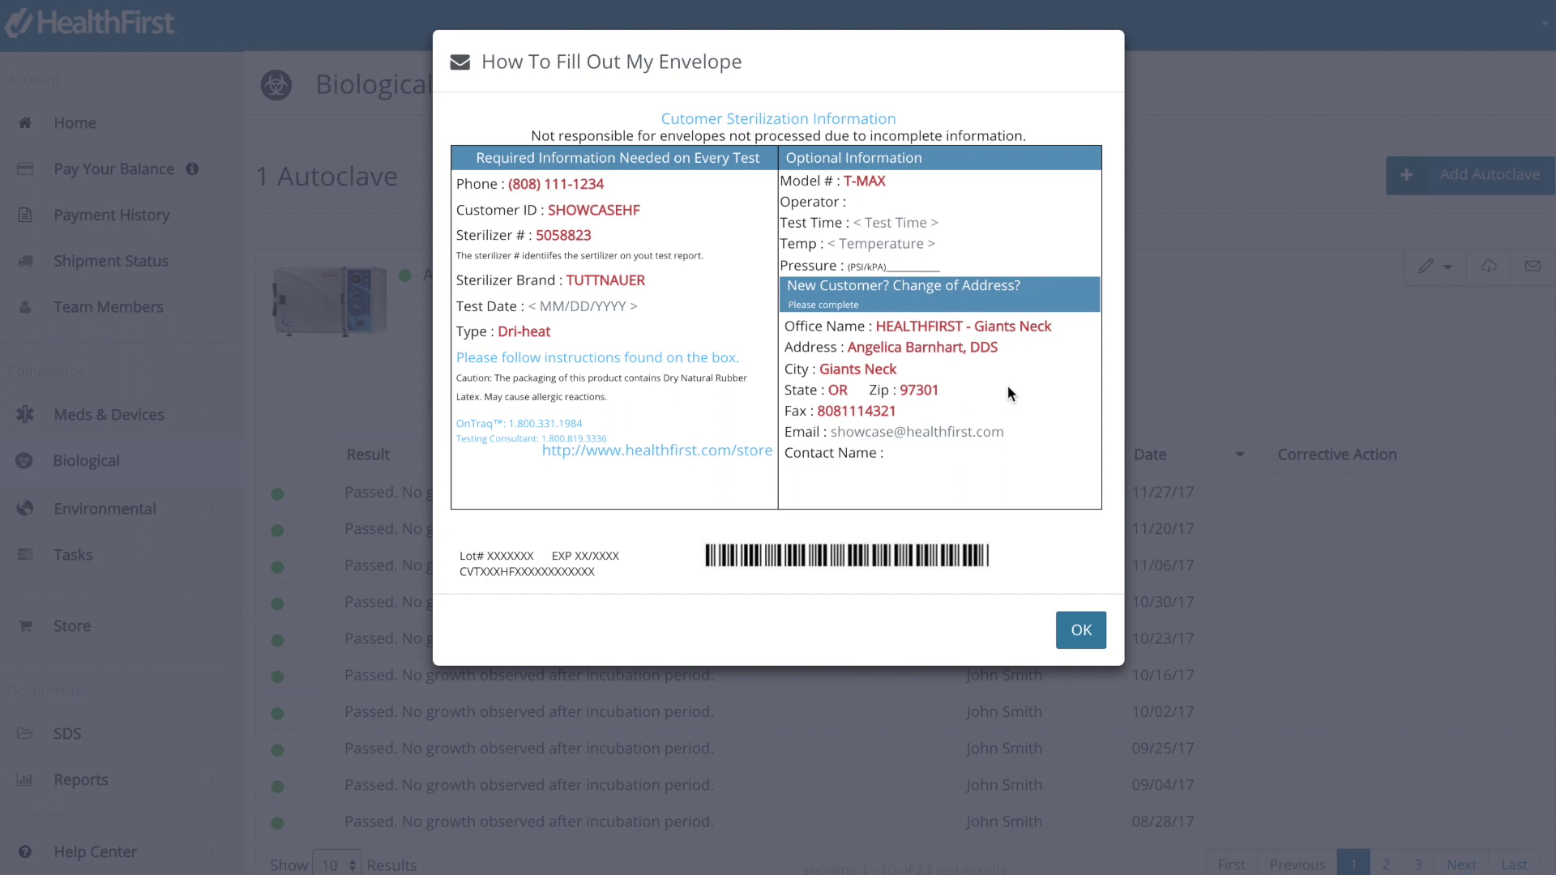
{"action": "left_click", "coordinate": [1079, 630]}
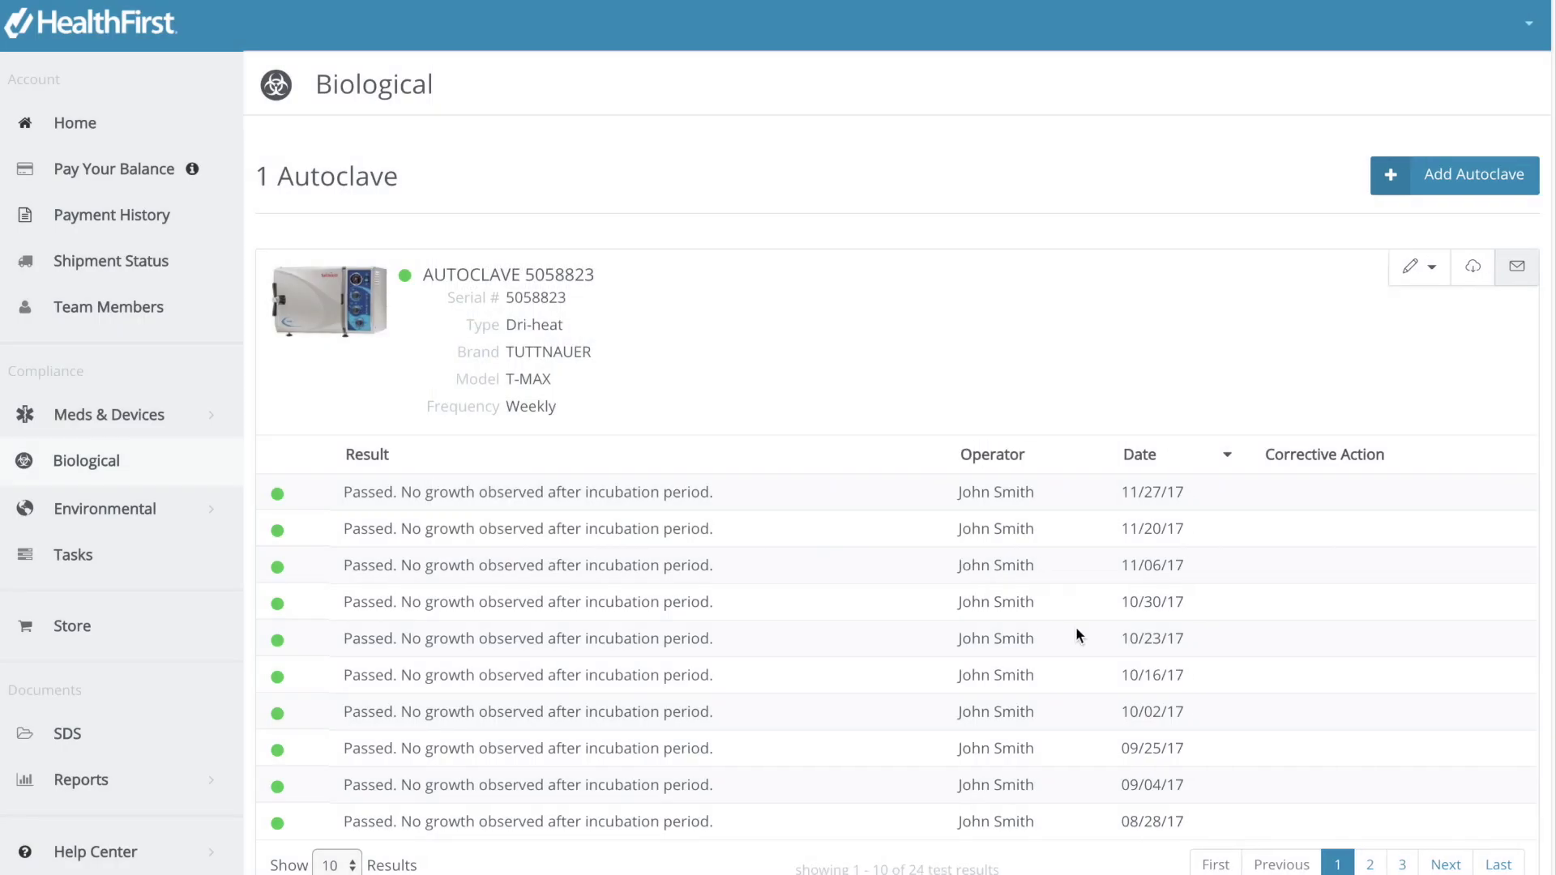